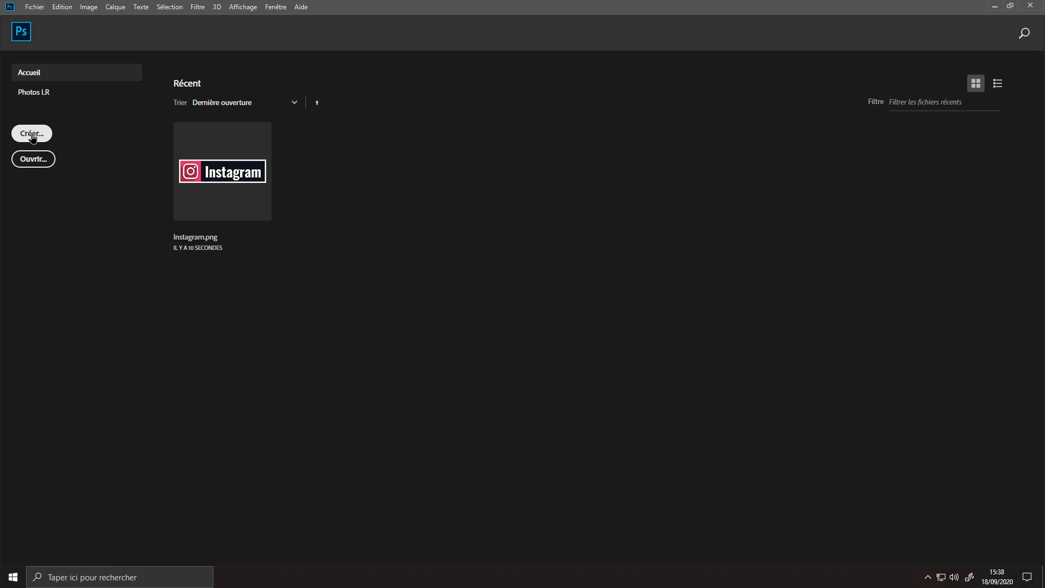
# - Create a new 320 × 85 pixel document at 300 ppi and unlock its background layer
pyautogui.click(32, 135)
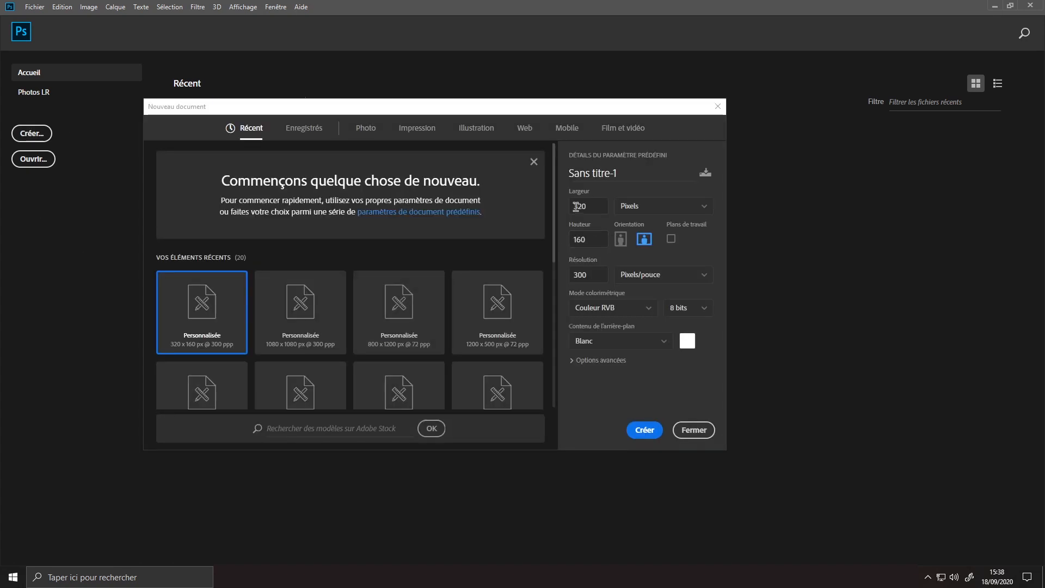
pyautogui.click(589, 240)
pyautogui.write('856')
pyautogui.click(647, 430)
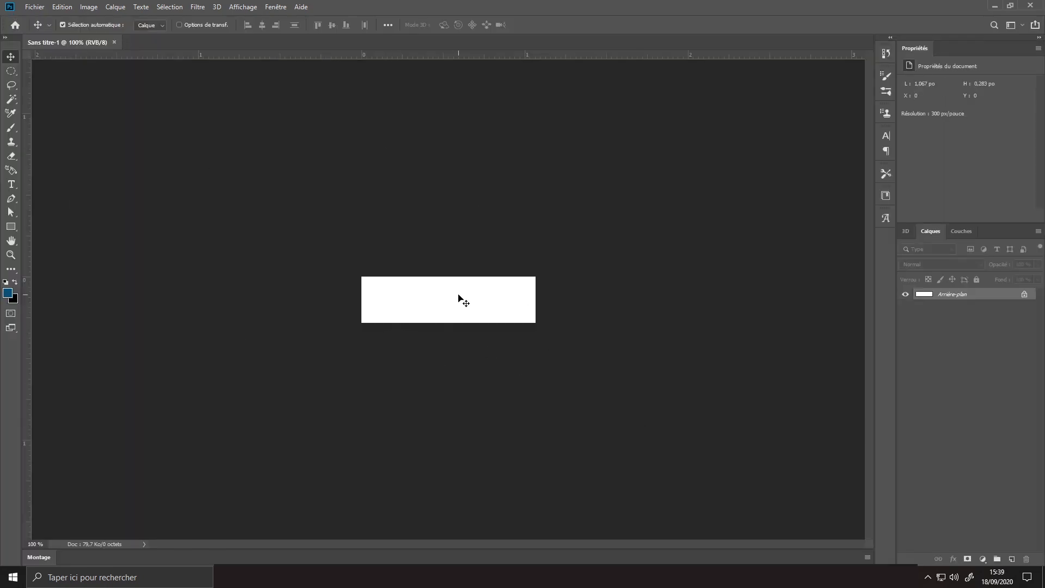
pyautogui.click(1026, 294)
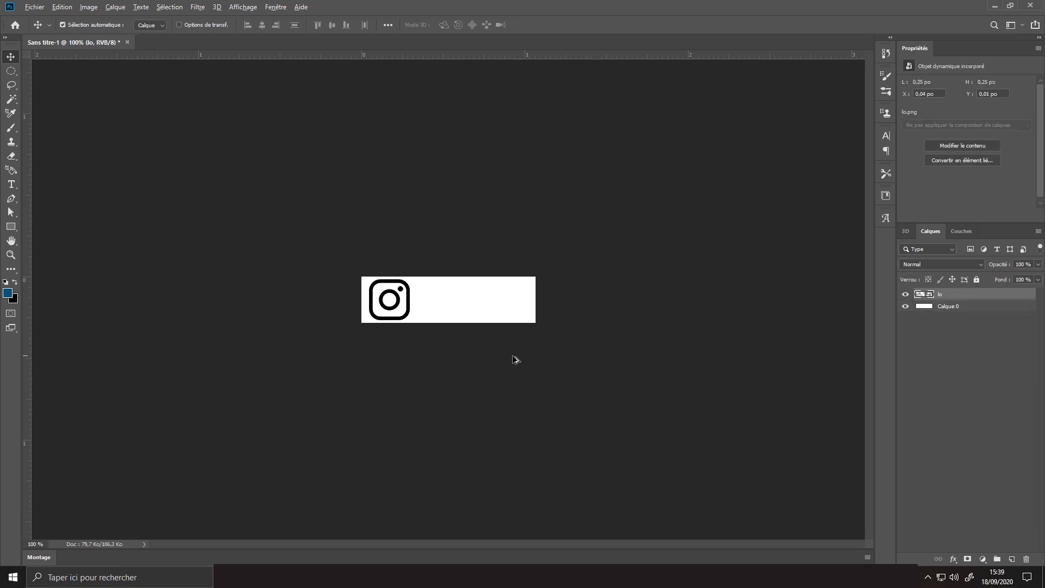
# - Examine the placed Instagram logo and the empty banner area beside it at closer range
pyautogui.hotkey('ctrl', '+')
pyautogui.scroll(3, 499, 364)
pyautogui.scroll(-1, 499, 365)
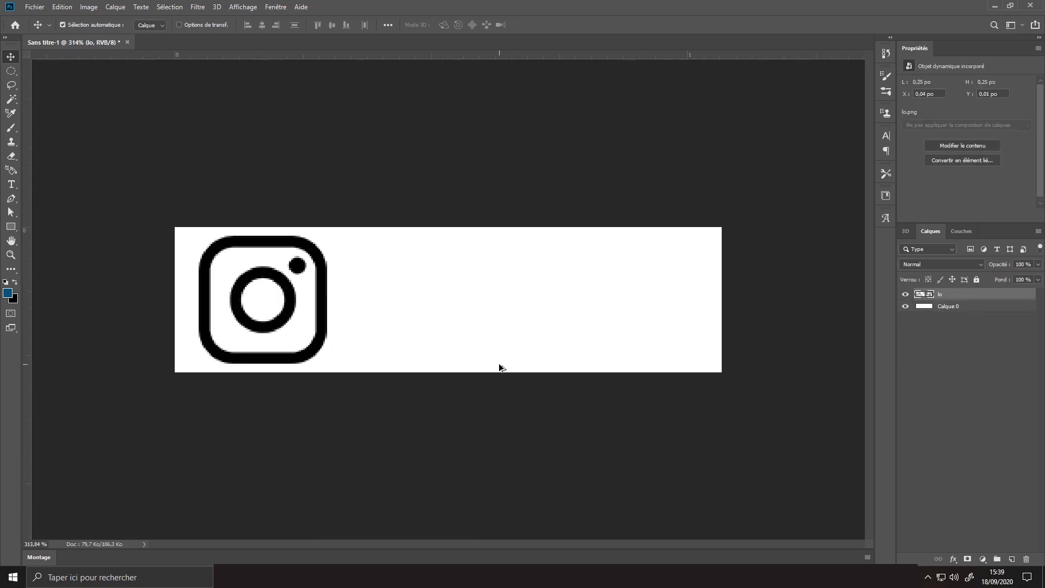
pyautogui.scroll(-2, 324, 355)
pyautogui.scroll(-1, 324, 356)
pyautogui.scroll(1, 324, 356)
pyautogui.scroll(-1, 324, 357)
pyautogui.scroll(1, 325, 356)
pyautogui.scroll(-1, 325, 356)
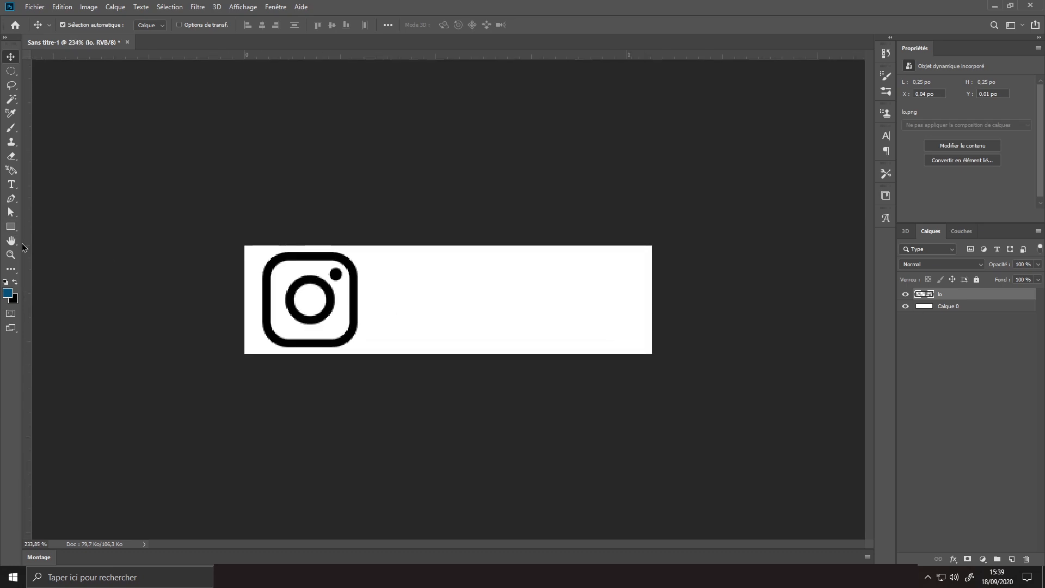
# - Add a solid colour fill layer in dark purple #220a37 directly above the white Calque 0 layer
pyautogui.click(8, 226)
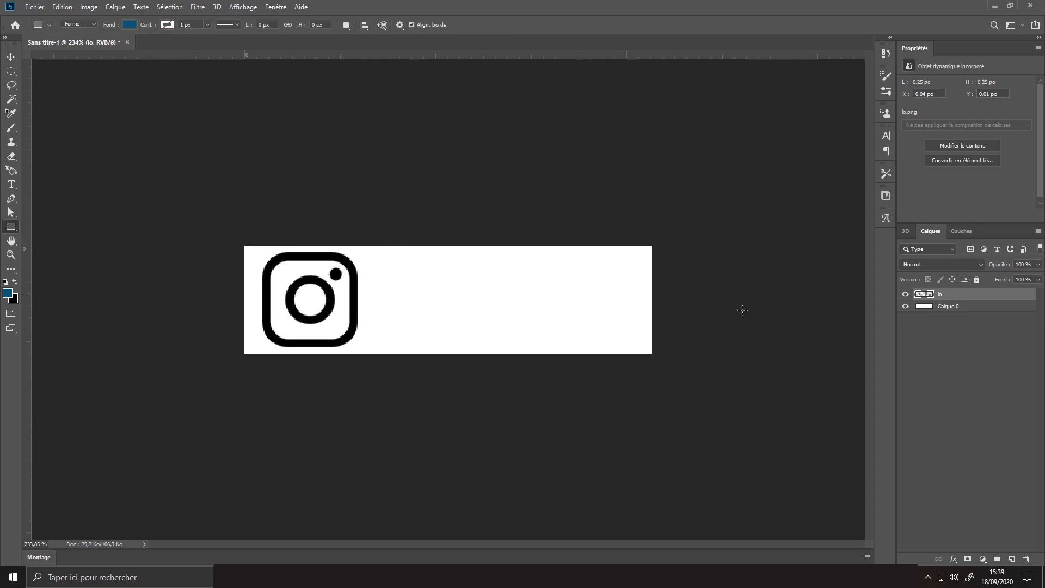
pyautogui.click(983, 309)
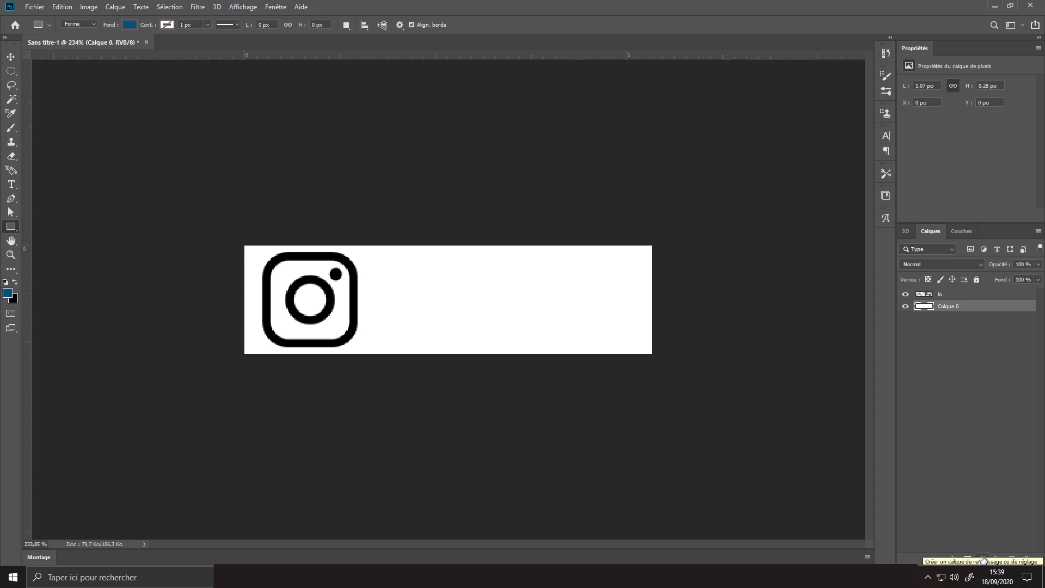
pyautogui.click(983, 559)
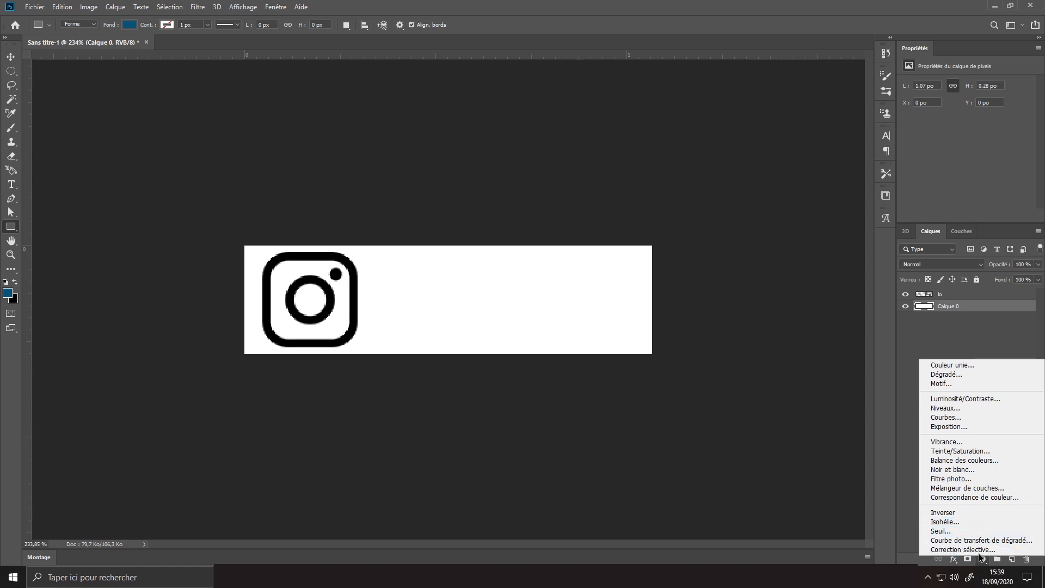
pyautogui.click(962, 364)
pyautogui.moveTo(616, 436)
pyautogui.mouseDown()
pyautogui.moveTo(615, 478)
pyautogui.moveTo(608, 474)
pyautogui.mouseUp()
pyautogui.moveTo(651, 407)
pyautogui.mouseDown()
pyautogui.moveTo(650, 379)
pyautogui.moveTo(652, 401)
pyautogui.moveTo(649, 389)
pyautogui.mouseUp()
pyautogui.click(619, 448)
pyautogui.moveTo(621, 460); pyautogui.dragTo(616, 466)
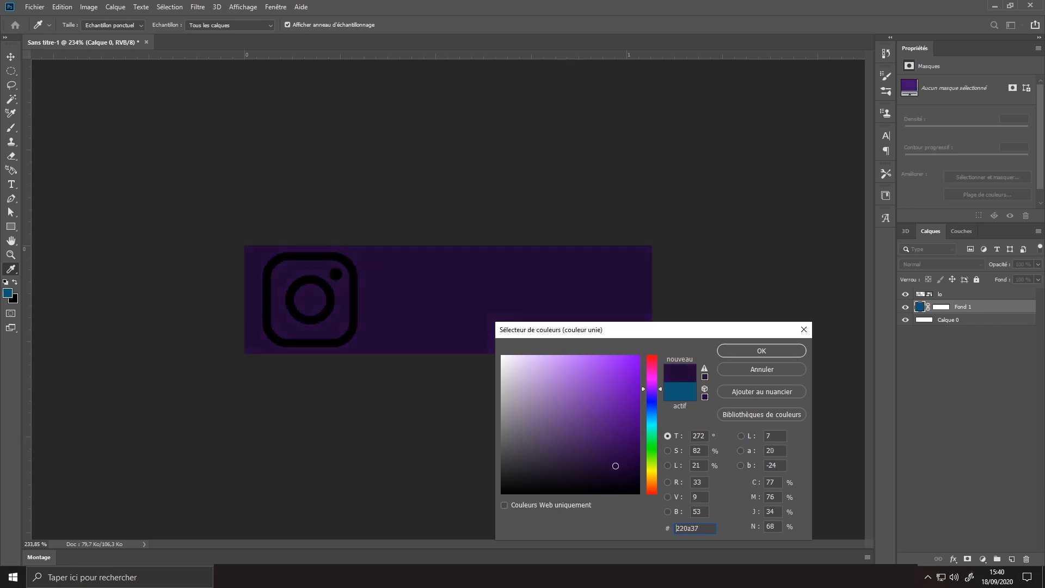
pyautogui.click(725, 353)
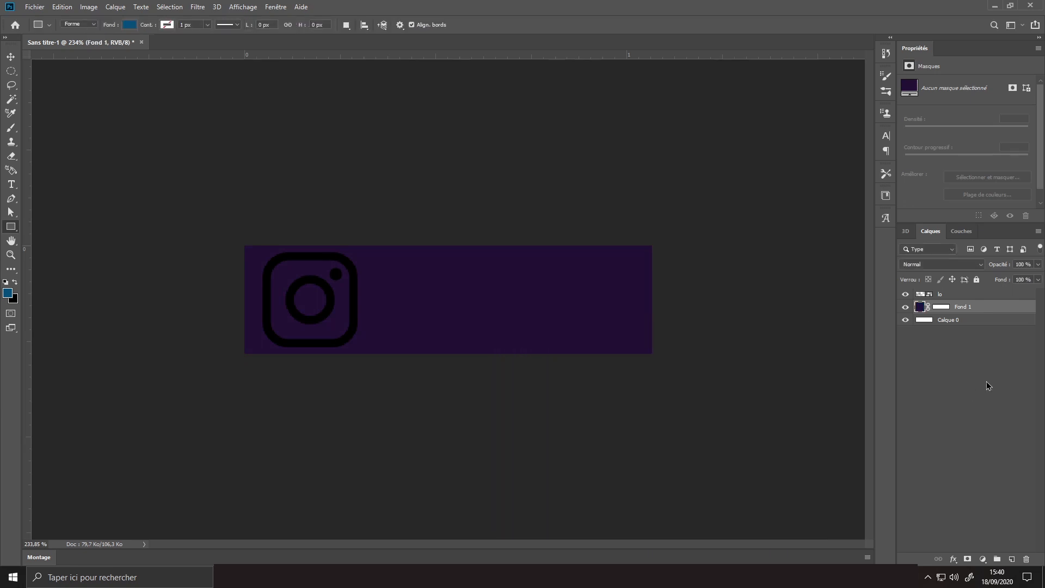
# - Apply a white (#ffffff) Color Overlay layer style to the Instagram logo layer
pyautogui.click(987, 294)
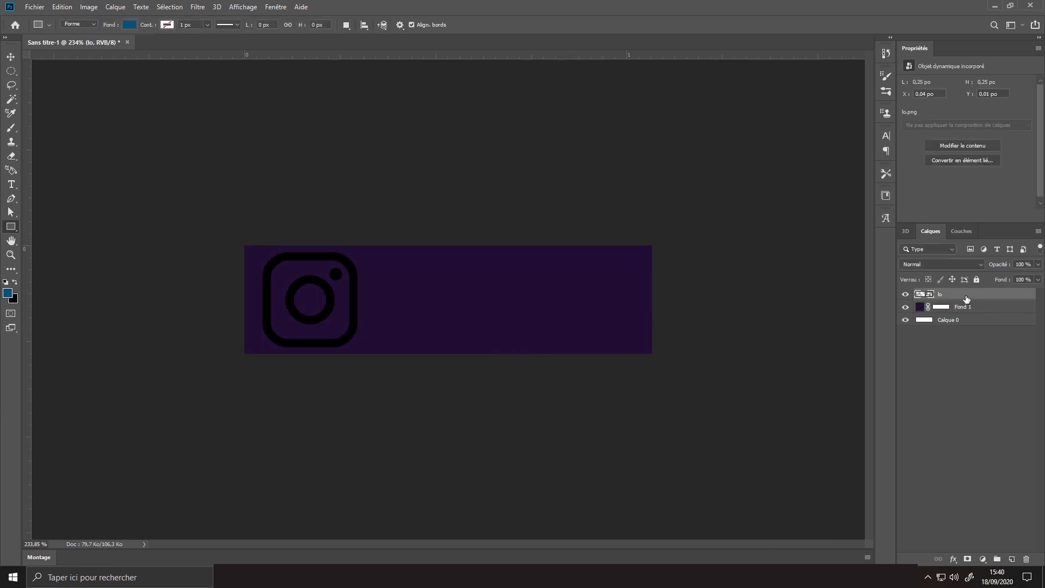
pyautogui.doubleClick(966, 299)
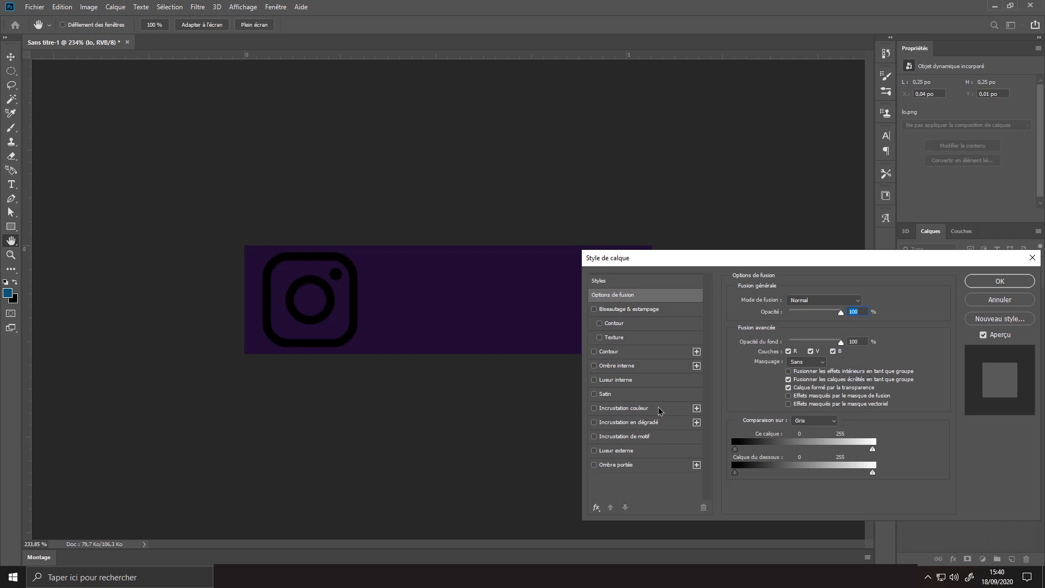
pyautogui.click(644, 412)
pyautogui.click(864, 306)
pyautogui.moveTo(544, 412); pyautogui.dragTo(422, 263)
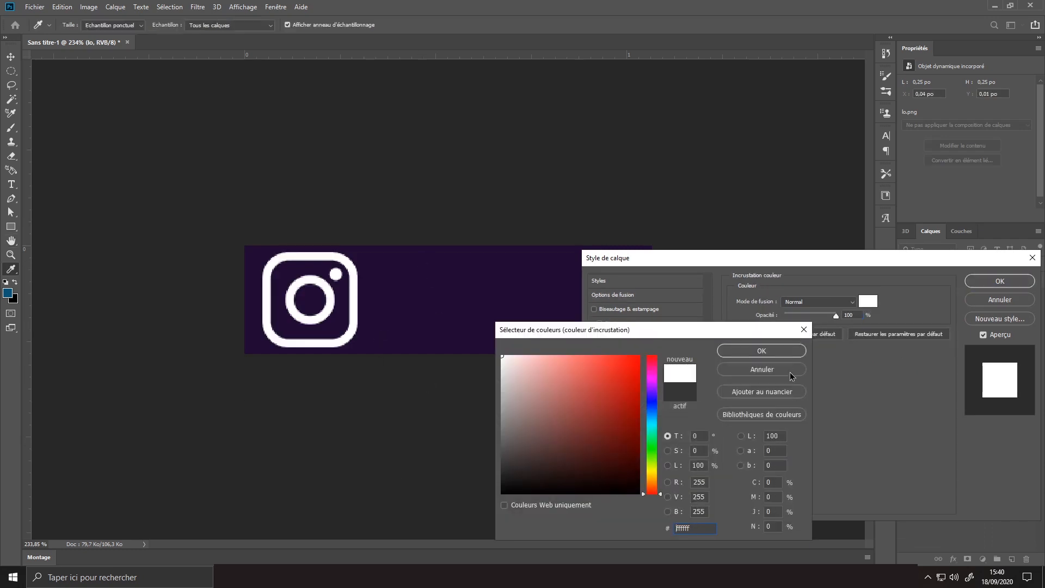
pyautogui.click(775, 354)
pyautogui.click(998, 282)
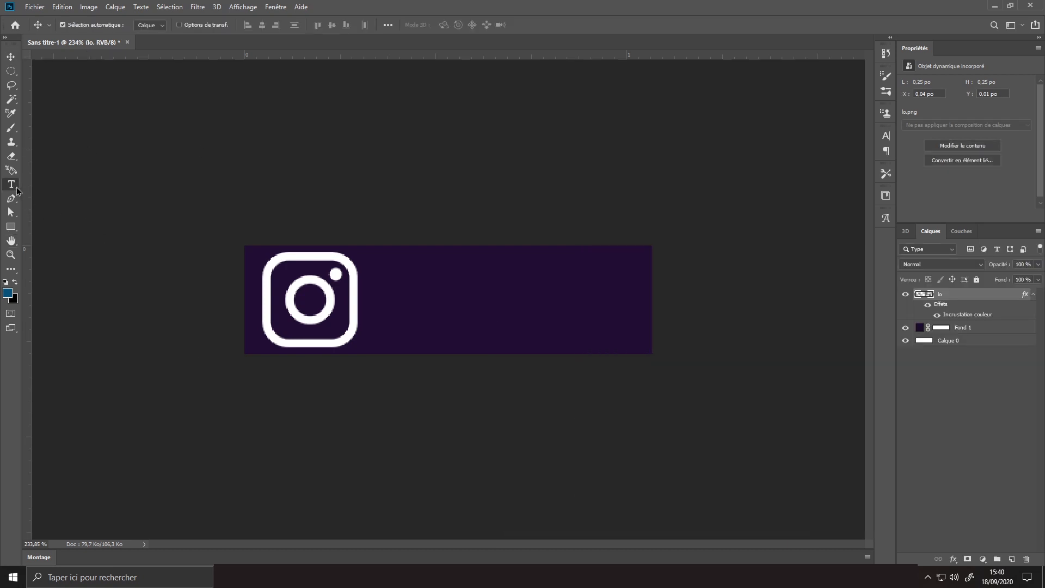
# - Add a new layer above the logo and write the text INSTAGRAM on it beside the logo
pyautogui.click(17, 189)
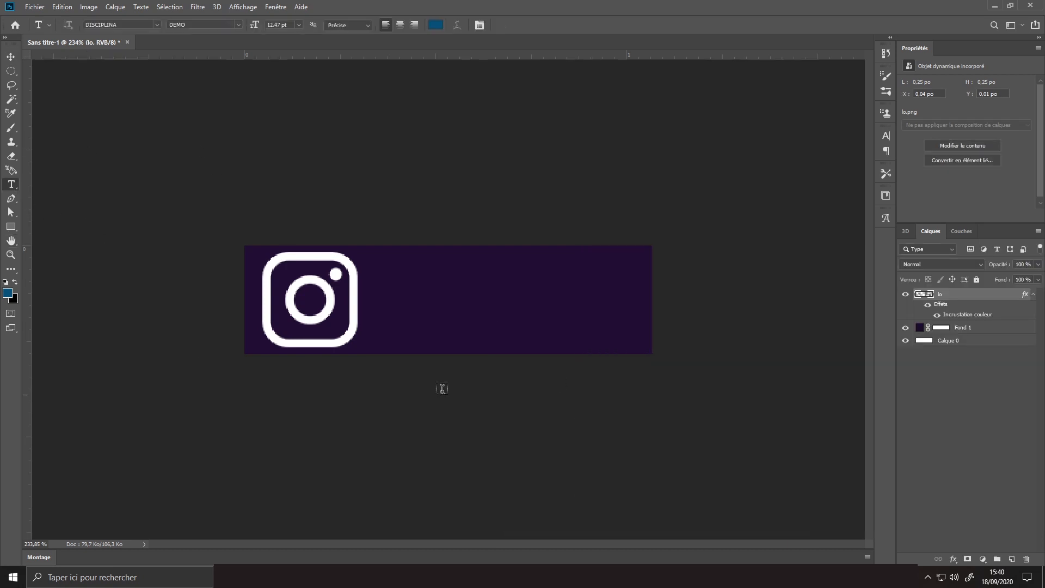
pyautogui.click(1034, 295)
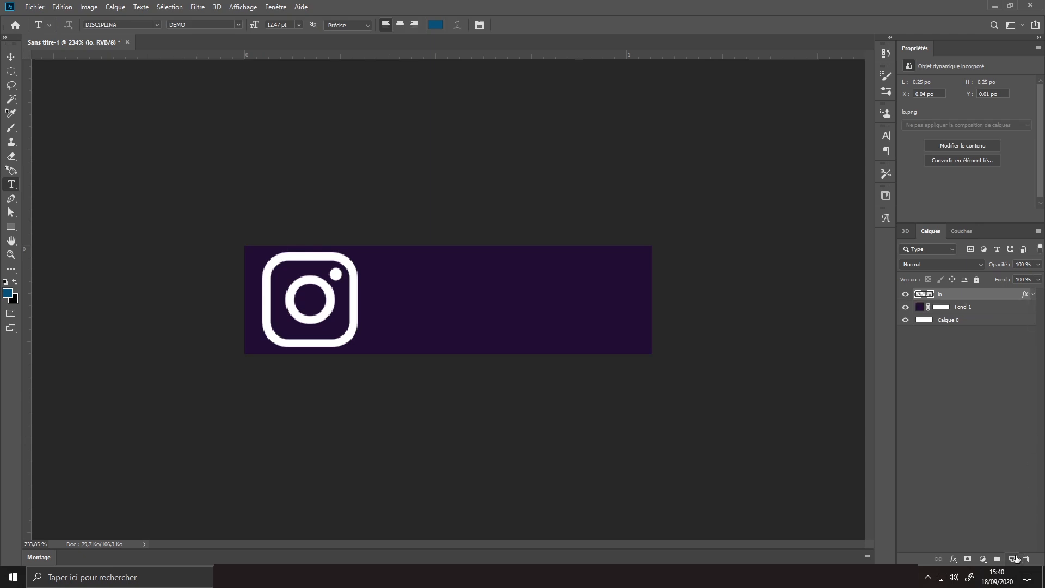
pyautogui.click(1015, 559)
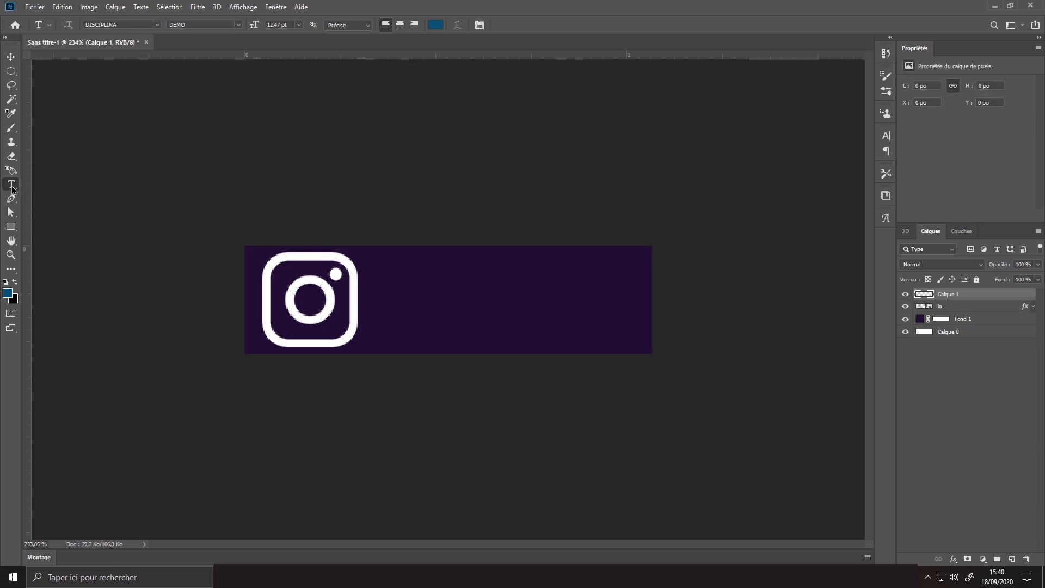
pyautogui.click(428, 303)
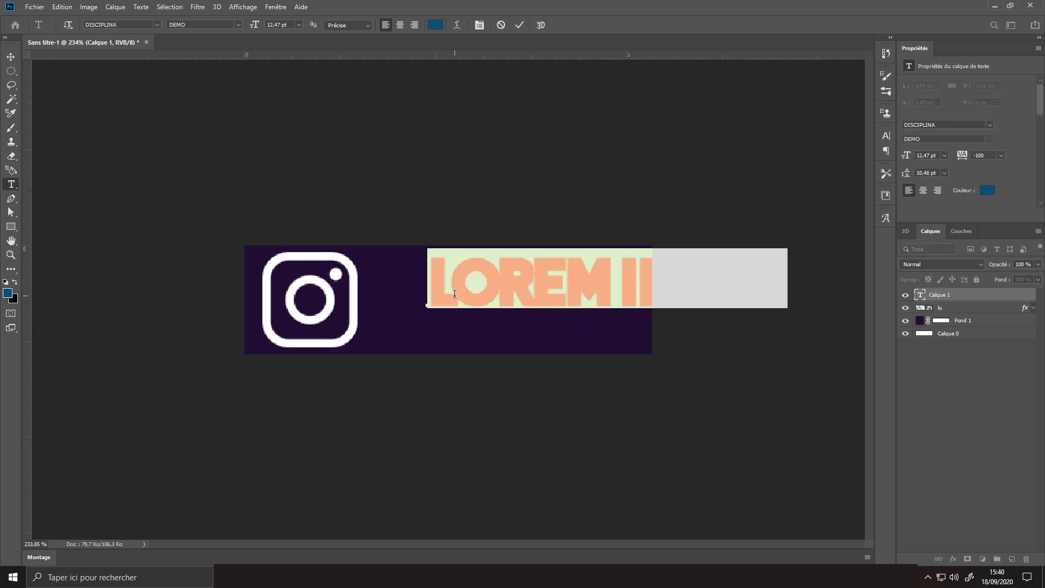
pyautogui.write('INST')
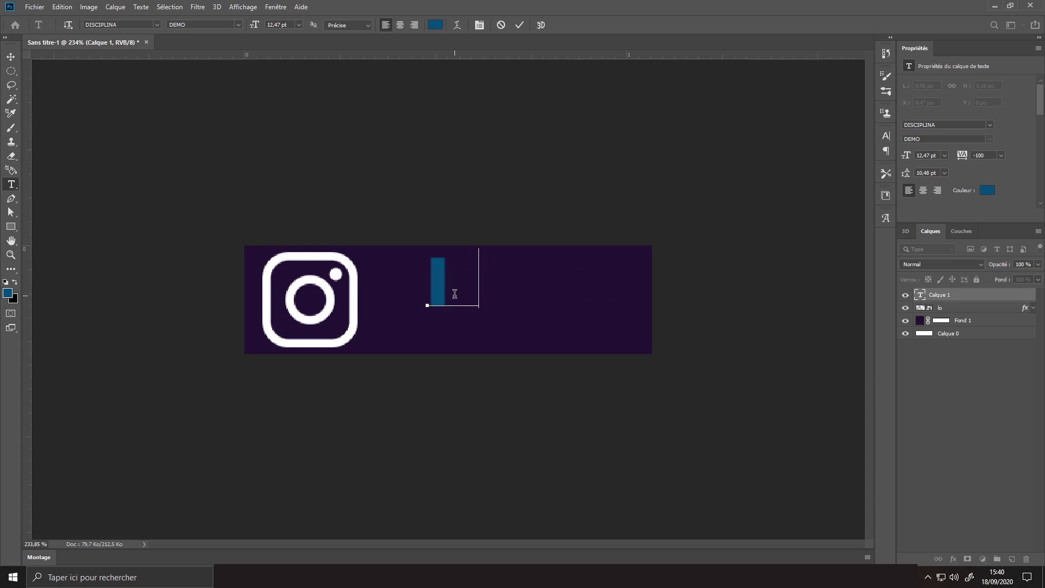
pyautogui.write('AGR')
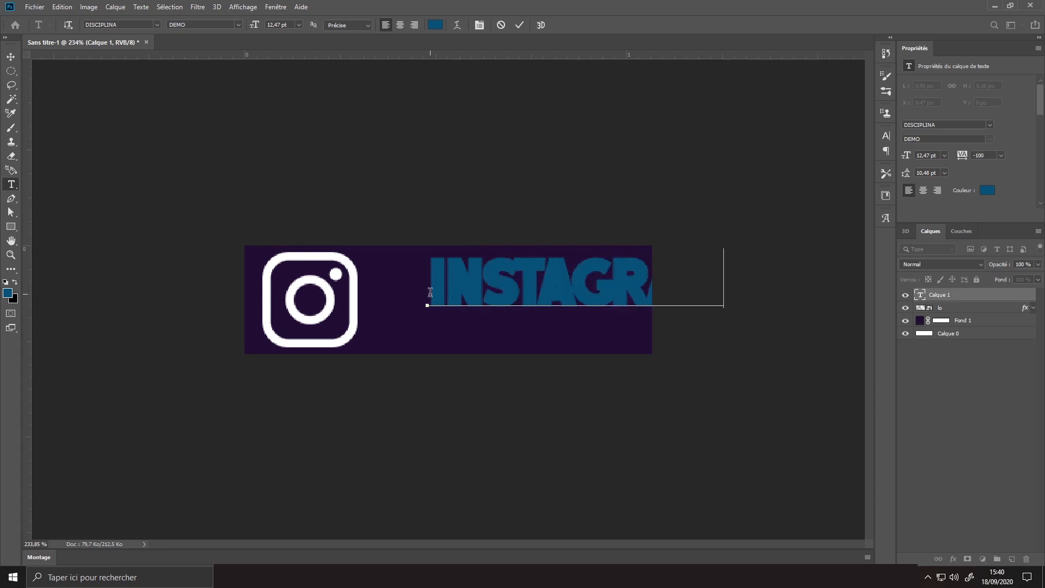
# - Set the colour of the whole INSTAGRAM text to white, #ffffff
pyautogui.hotkey('ctrl', 'a')
pyautogui.click(435, 25)
pyautogui.write('ffffff')
pyautogui.click(746, 350)
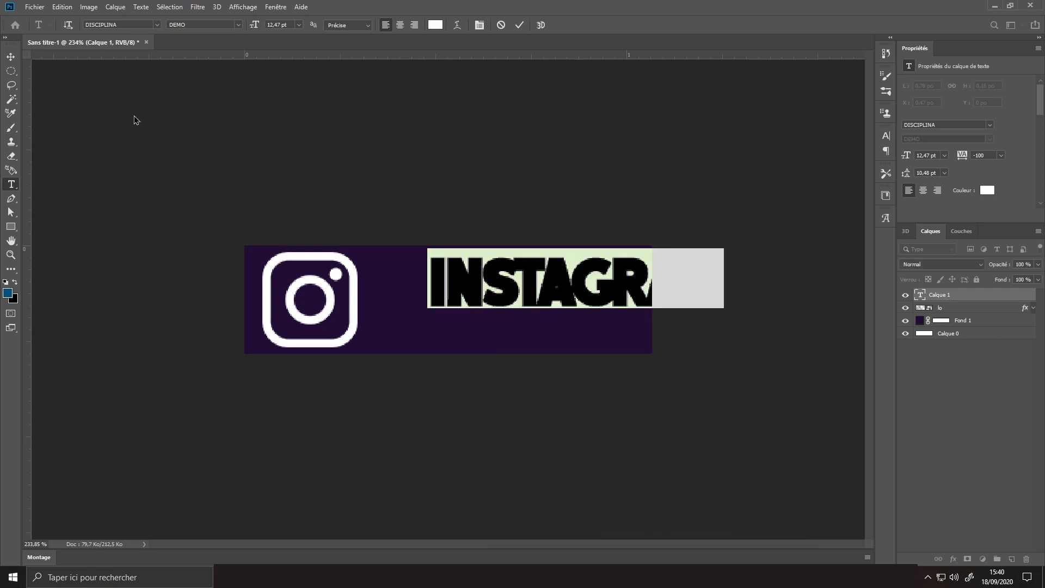
# - Move the INSTAGRAM text next to the logo and scale it to about 11.5 pt so it fits inside the banner
pyautogui.click(11, 57)
pyautogui.hotkey('ctrl', 't')
pyautogui.moveTo(544, 292); pyautogui.dragTo(483, 314)
pyautogui.moveTo(667, 299); pyautogui.dragTo(594, 311)
pyautogui.press('Return')
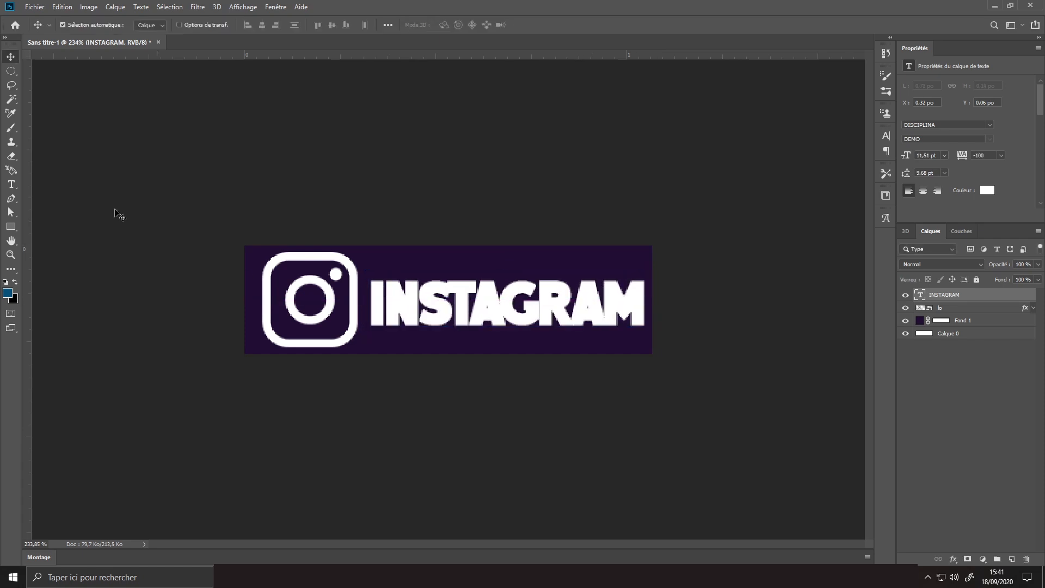
pyautogui.click(11, 184)
pyautogui.click(419, 311)
pyautogui.hotkey('shift', 'Right')
pyautogui.hotkey('shift', 'Right')
pyautogui.hotkey('shift', 'Right')
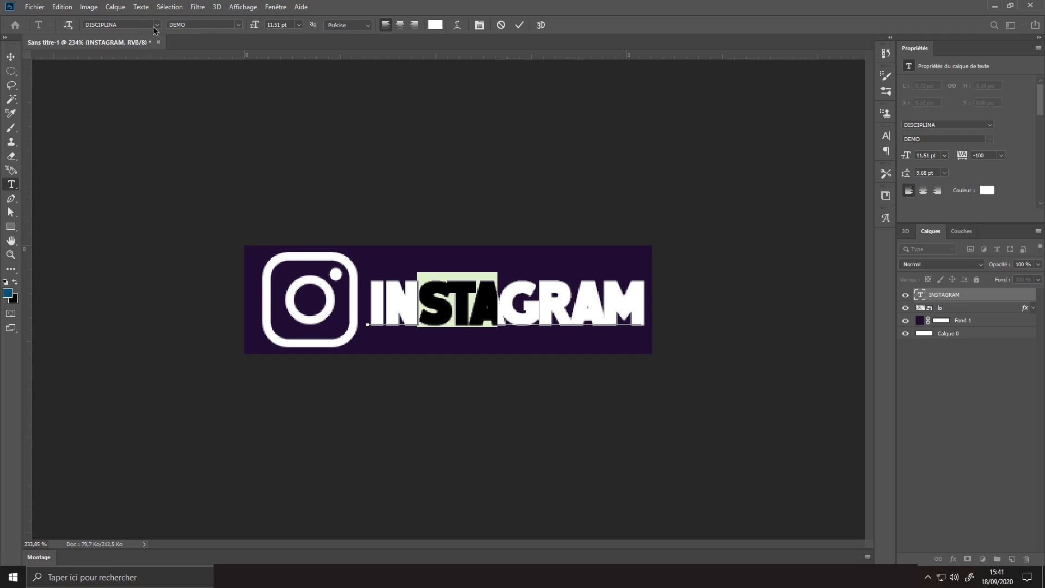
pyautogui.click(14, 56)
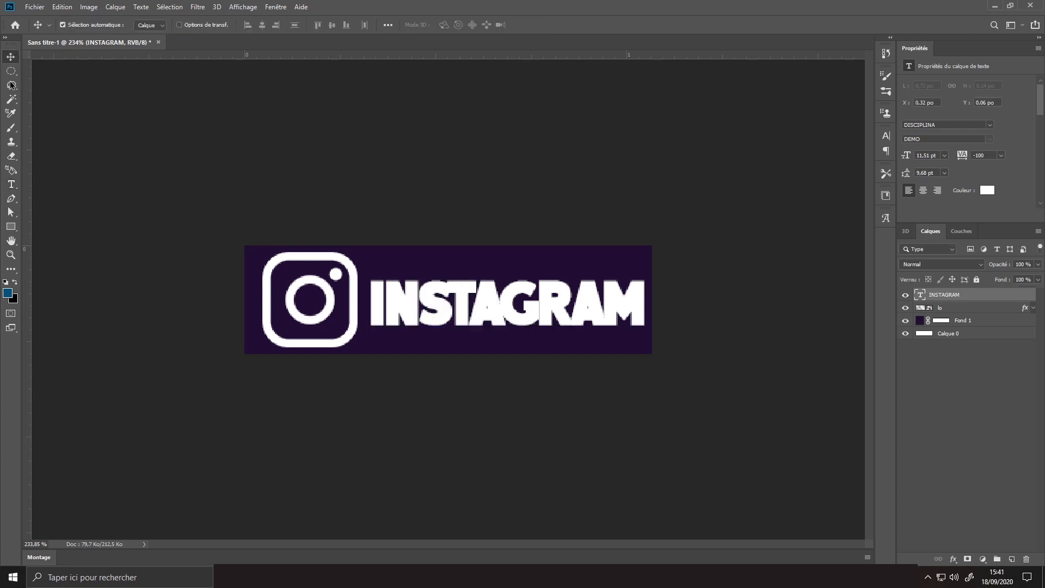
# - Select the whole INSTAGRAM text and tighten its tracking to -160
pyautogui.click(12, 185)
pyautogui.moveTo(366, 299); pyautogui.dragTo(652, 315)
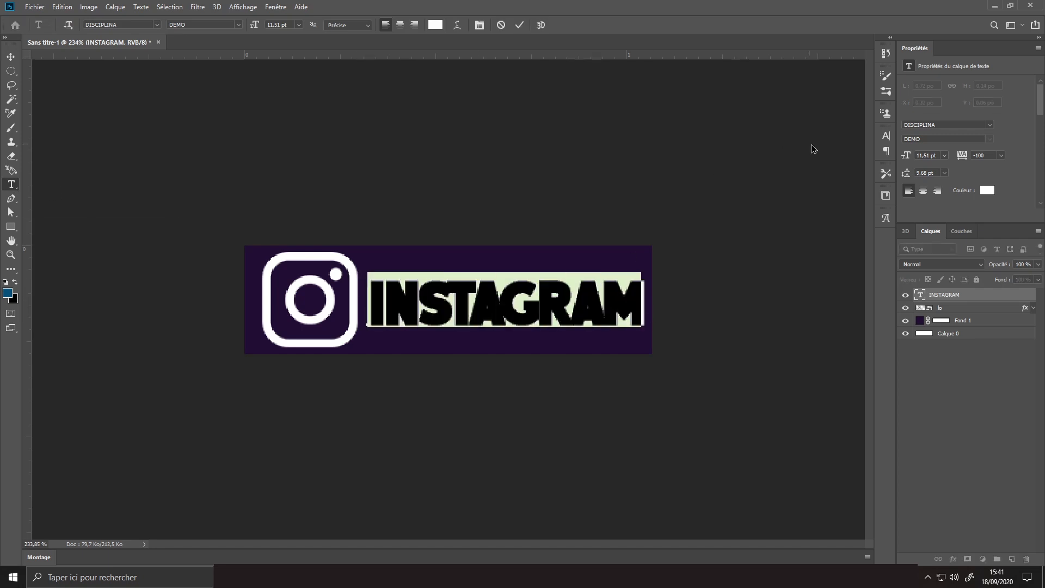
pyautogui.click(886, 135)
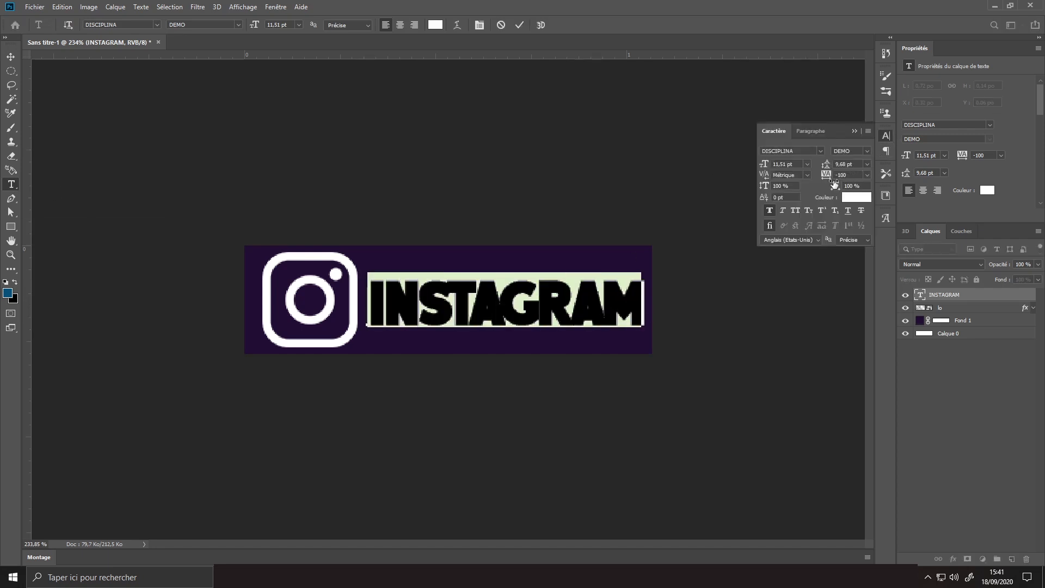
pyautogui.click(866, 175)
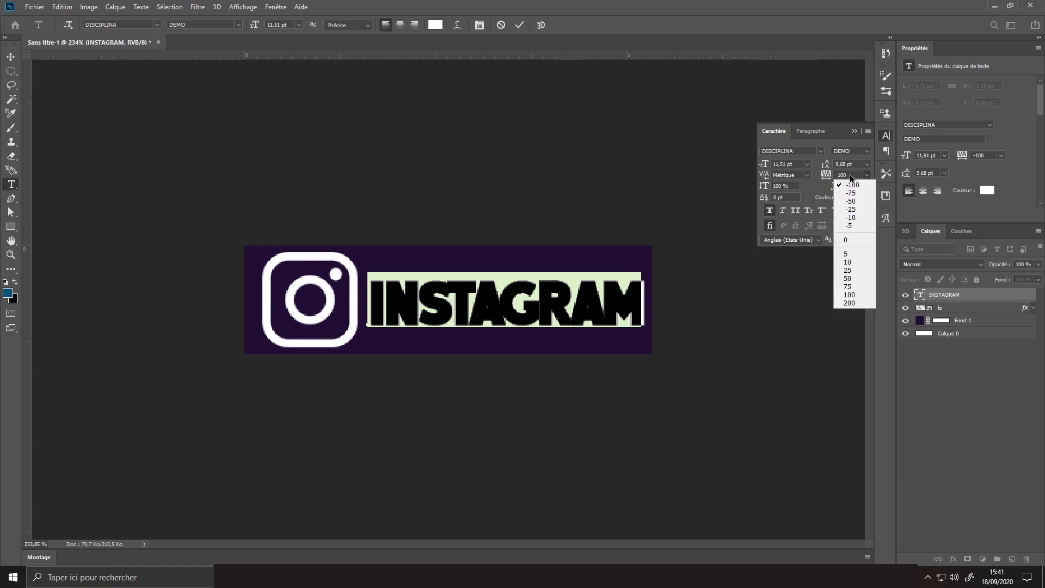
pyautogui.click(849, 175)
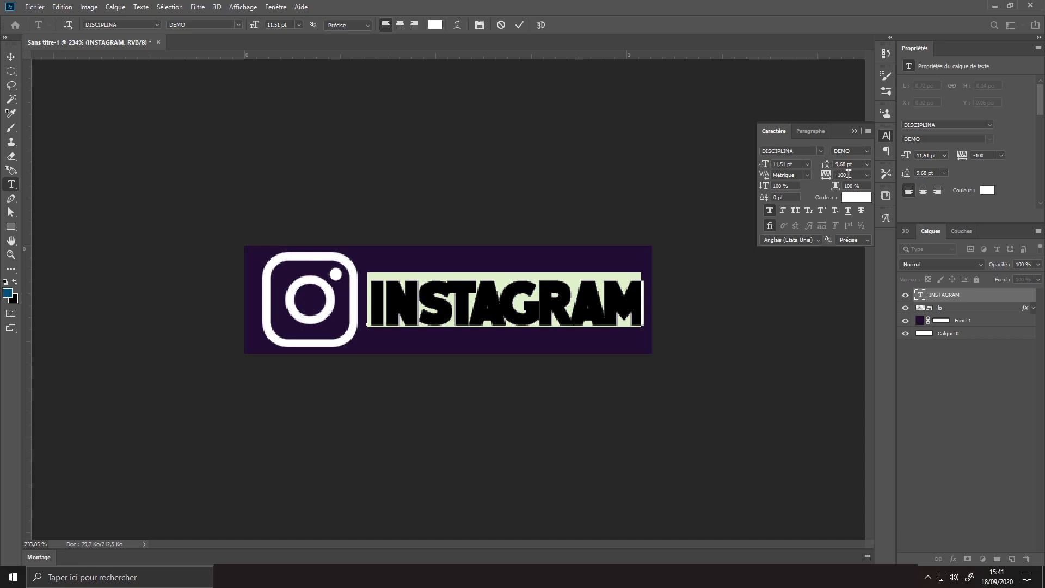
pyautogui.press('Down')
pyautogui.press('Down')
pyautogui.press('Down')
pyautogui.press('Down')
pyautogui.press('Down')
pyautogui.press('Down')
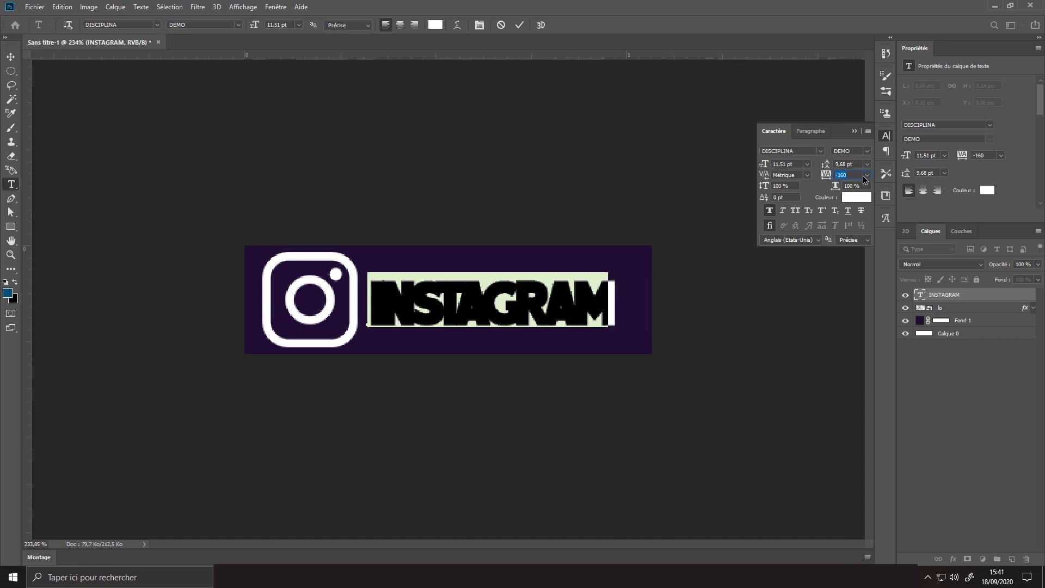
# - Set the tracking of the selected INSTAGRAM text to -75 and finish editing the text
pyautogui.click(867, 174)
pyautogui.click(859, 194)
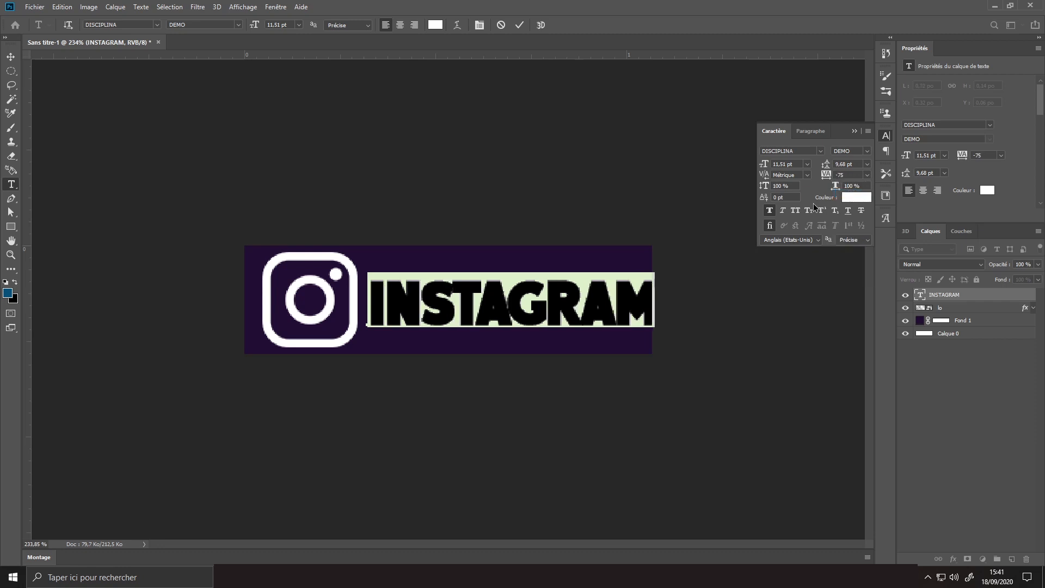
pyautogui.click(10, 56)
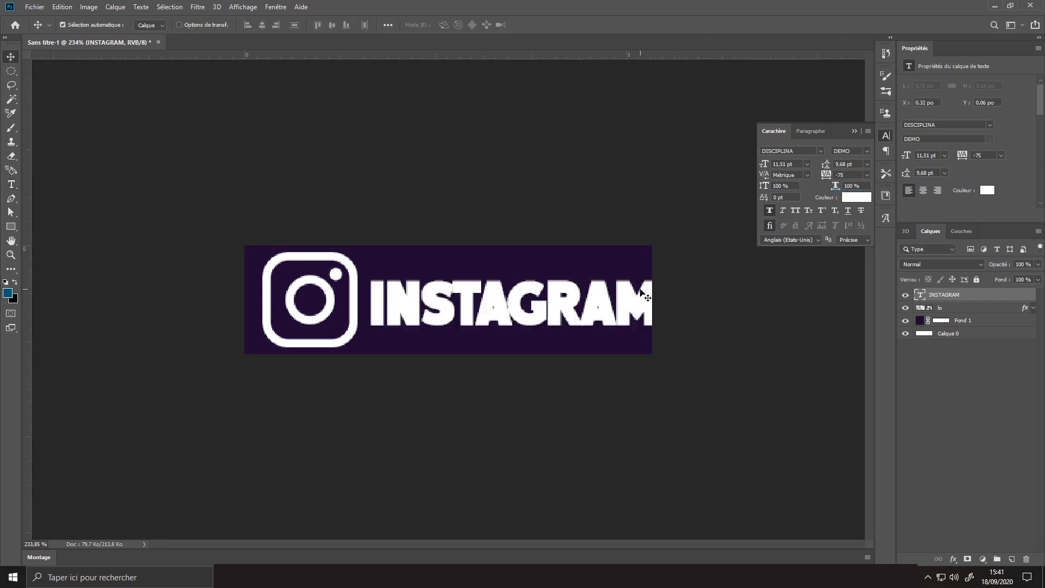
# - Scale the INSTAGRAM text down to about 11 pt so its last letter fits within the banner
pyautogui.hotkey('ctrl', 't')
pyautogui.moveTo(654, 305)
pyautogui.mouseDown()
pyautogui.moveTo(661, 298)
pyautogui.moveTo(644, 305)
pyautogui.mouseUp()
pyautogui.press('Return')
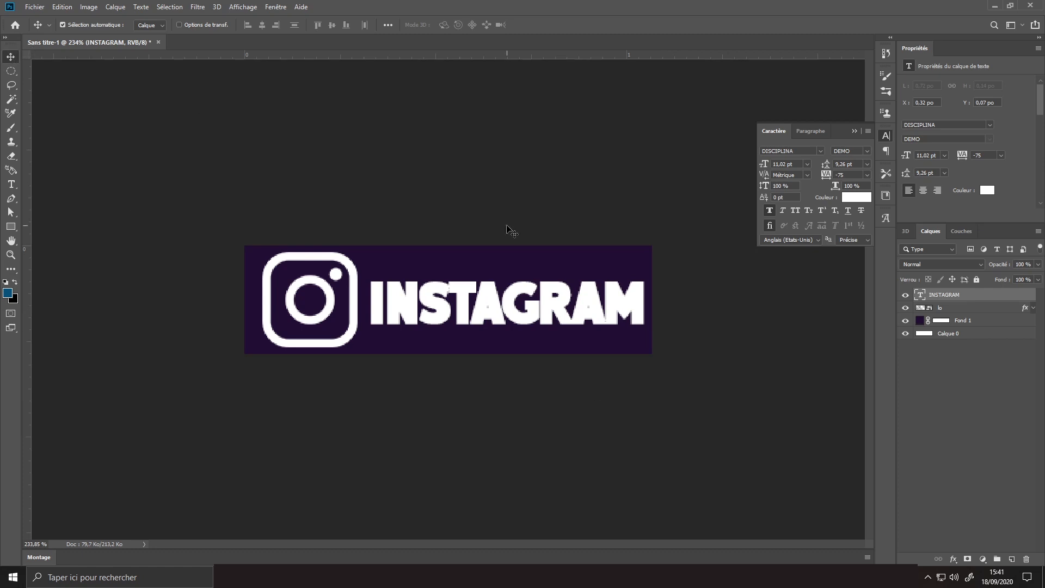
# - Draw a blue rectangle about 242 × 107 px over the banner area beside the logo and place its layer below the INSTAGRAM text
pyautogui.click(11, 226)
pyautogui.moveTo(671, 361); pyautogui.dragTo(363, 225)
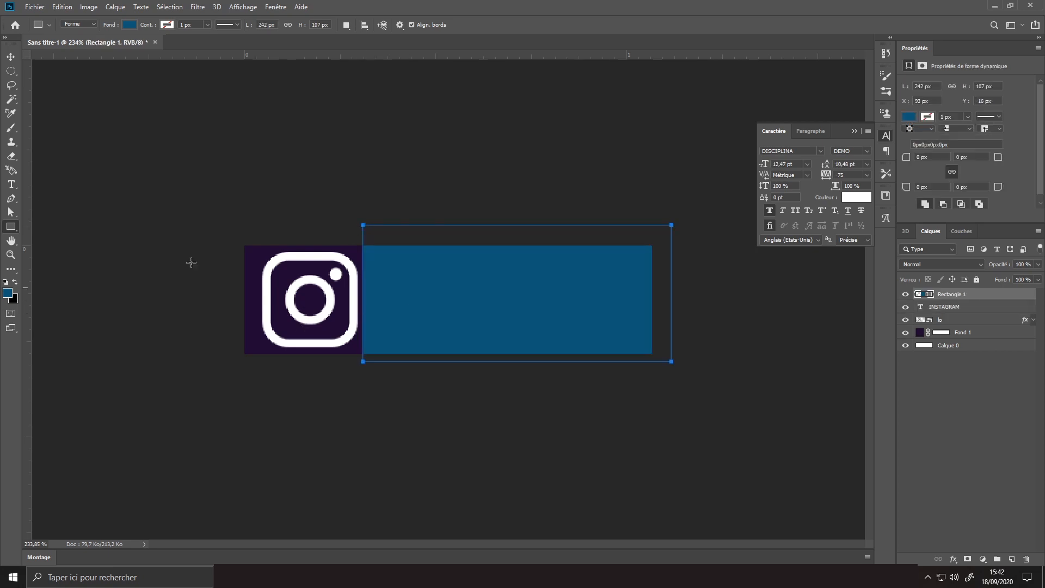
pyautogui.click(12, 56)
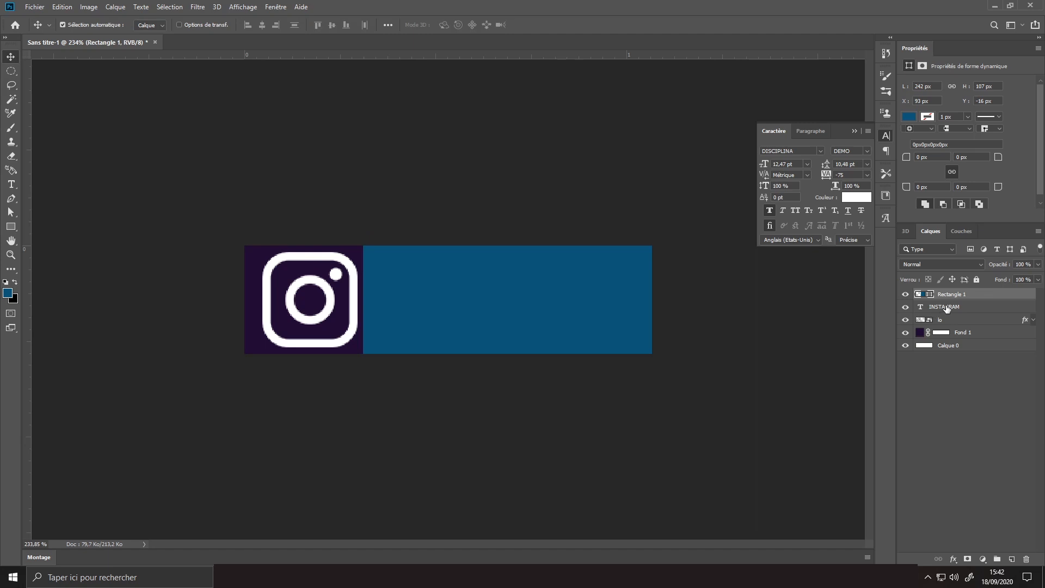
pyautogui.moveTo(957, 295); pyautogui.dragTo(964, 314)
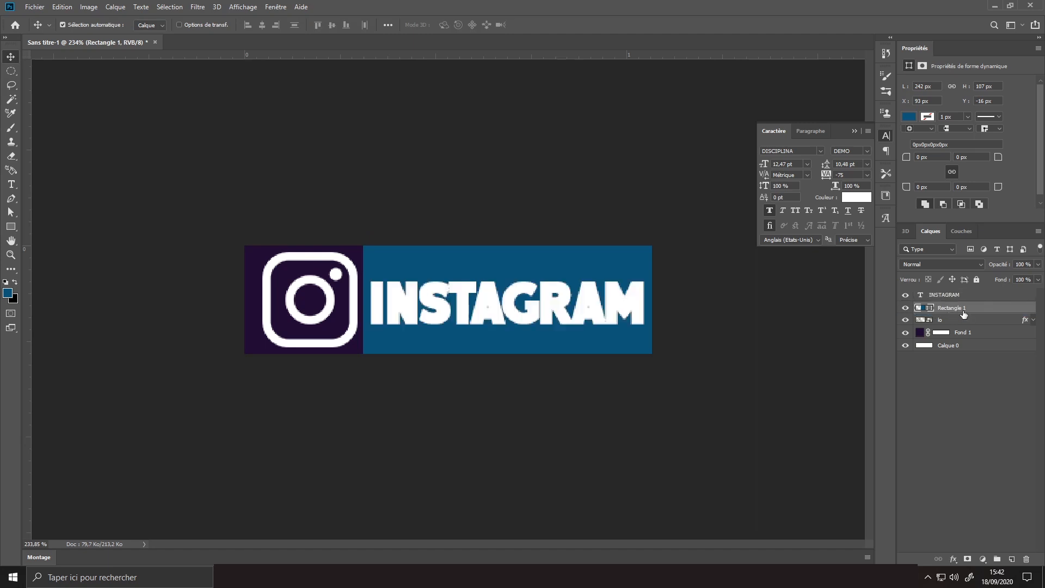
# - Place the black-and-white marbled image as an embedded object above the blue rectangle and enlarge it to about 7.5% so it covers the rectangle
pyautogui.click(35, 6)
pyautogui.click(131, 213)
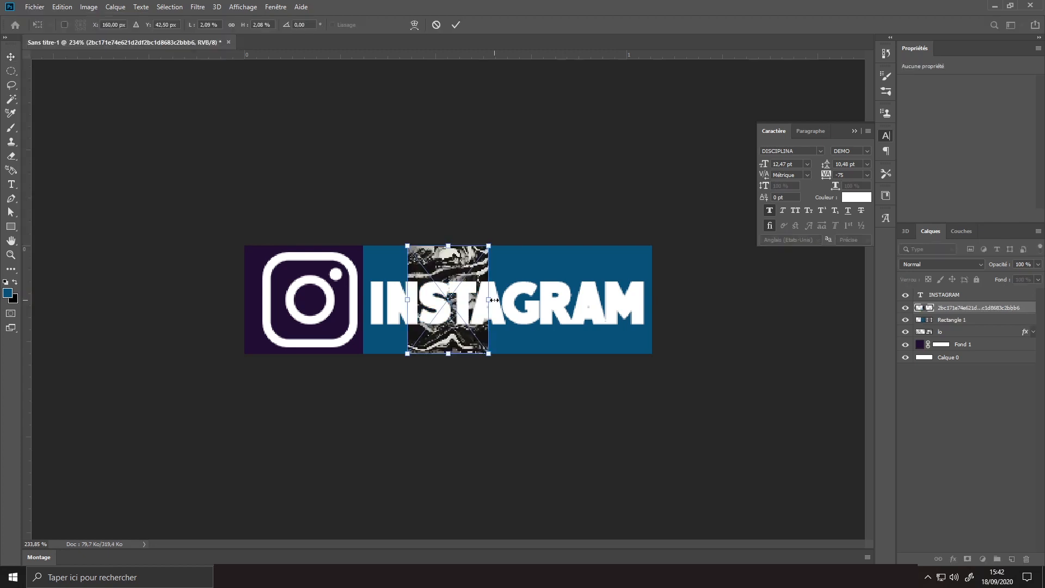
pyautogui.moveTo(498, 300); pyautogui.dragTo(658, 330)
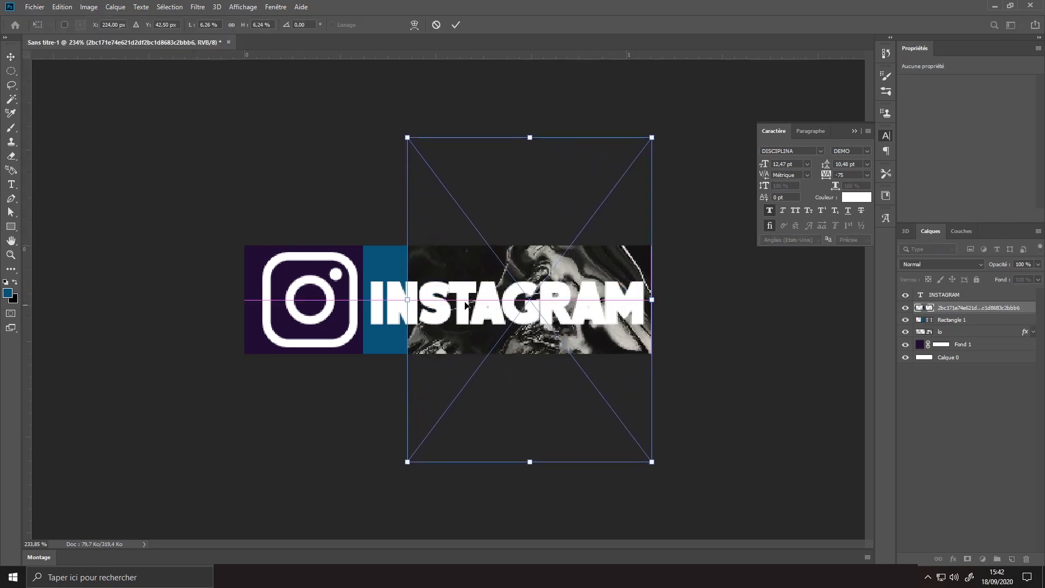
pyautogui.moveTo(408, 300); pyautogui.dragTo(358, 300)
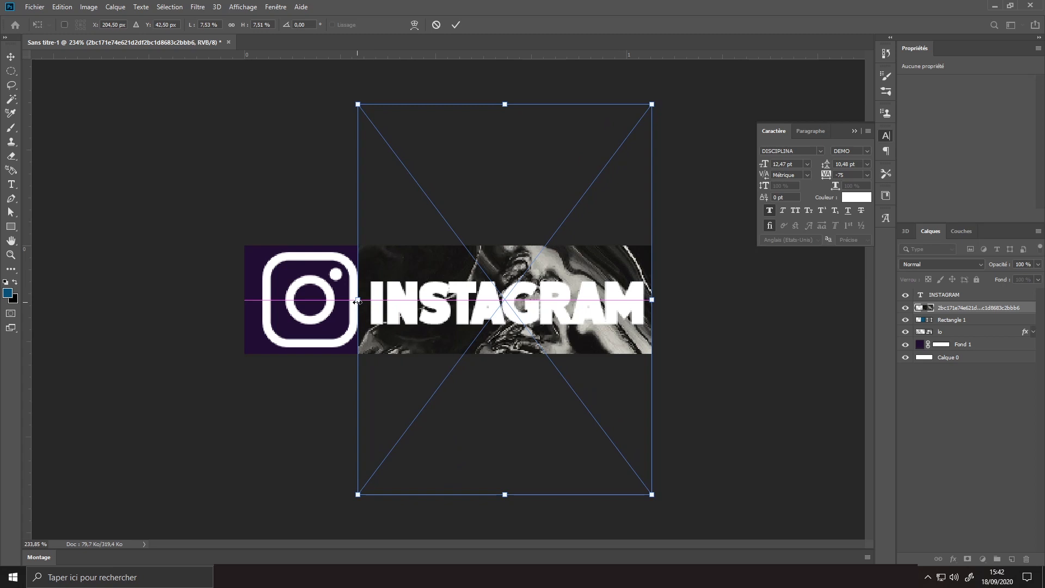
pyautogui.press('Return')
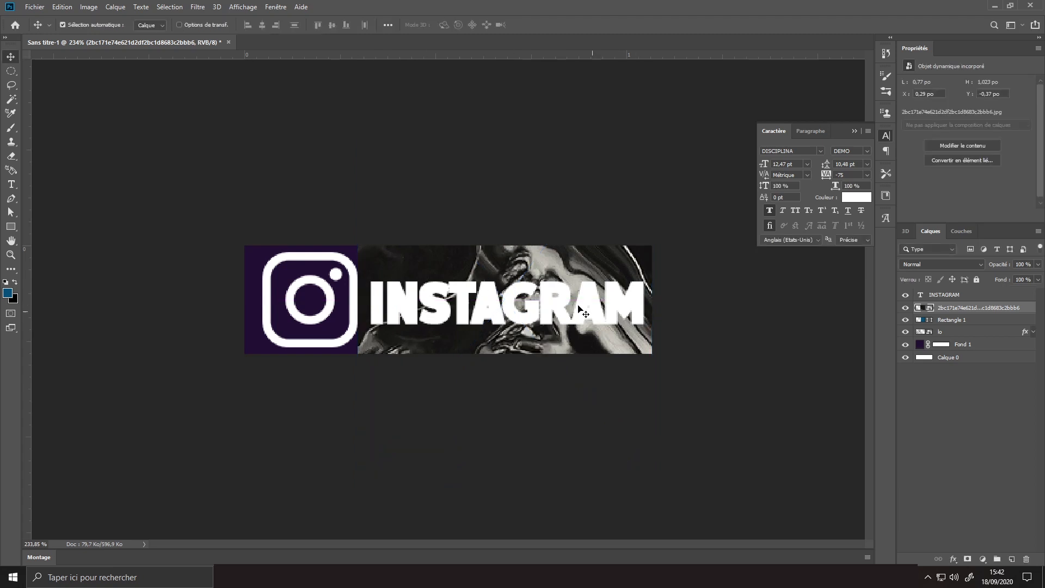
# - Clip the marbled image to the Rectangle 1 layer and put both layers into a group
pyautogui.keyDown('alt'); pyautogui.click(961, 313); pyautogui.keyUp('alt')
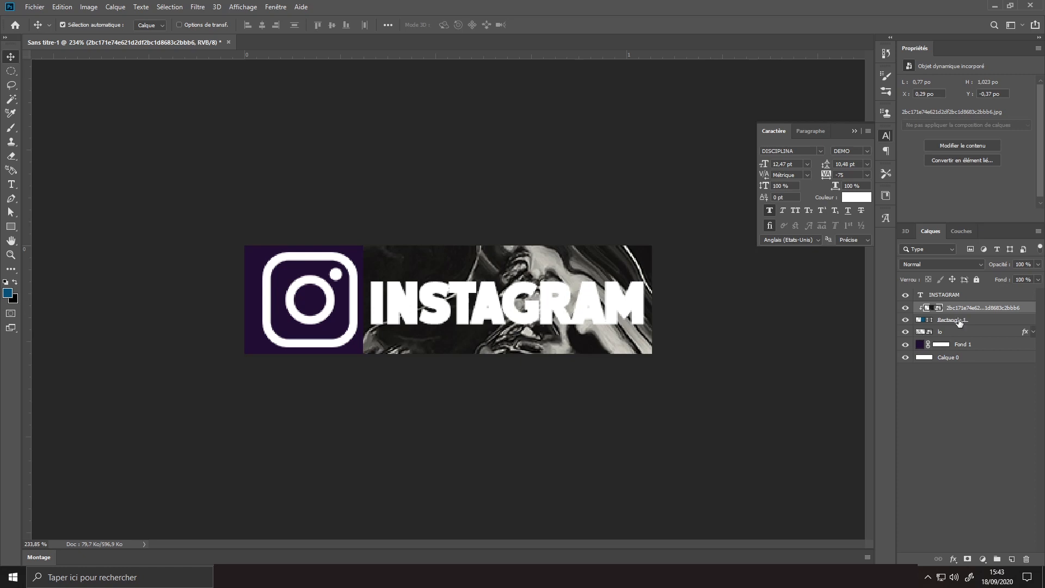
pyautogui.click(961, 321)
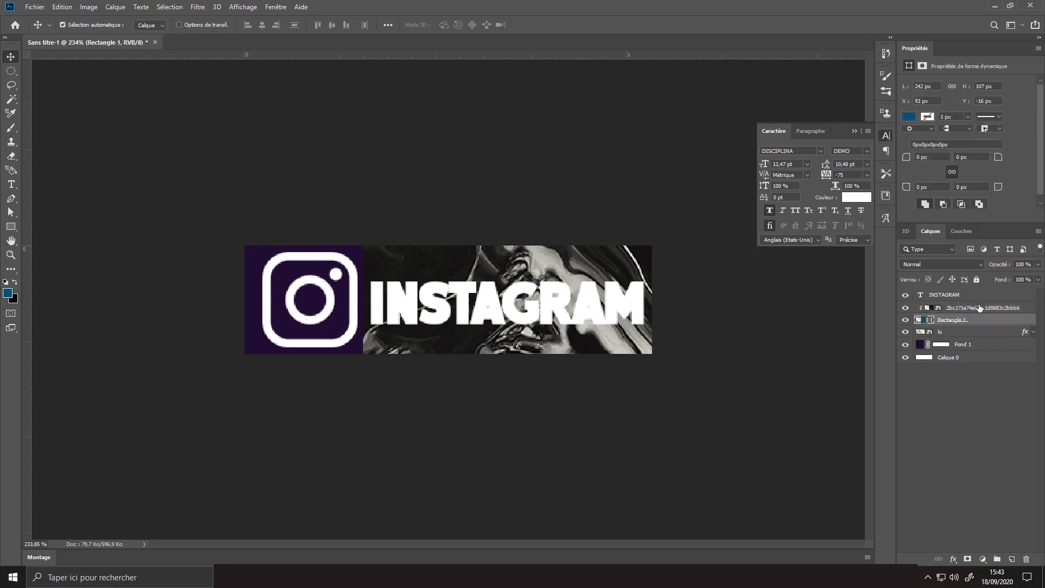
pyautogui.click(1005, 487)
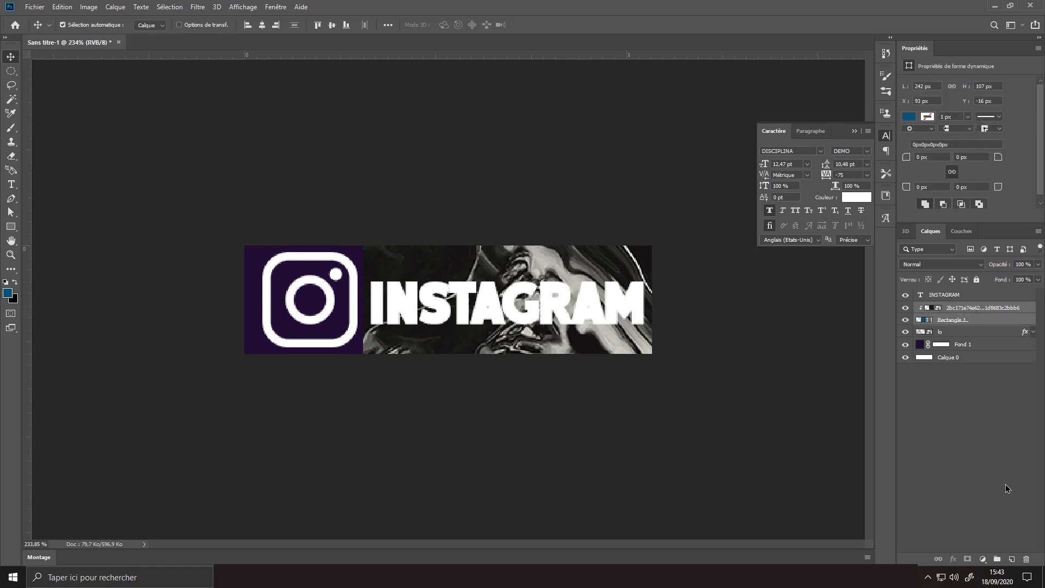
pyautogui.click(998, 559)
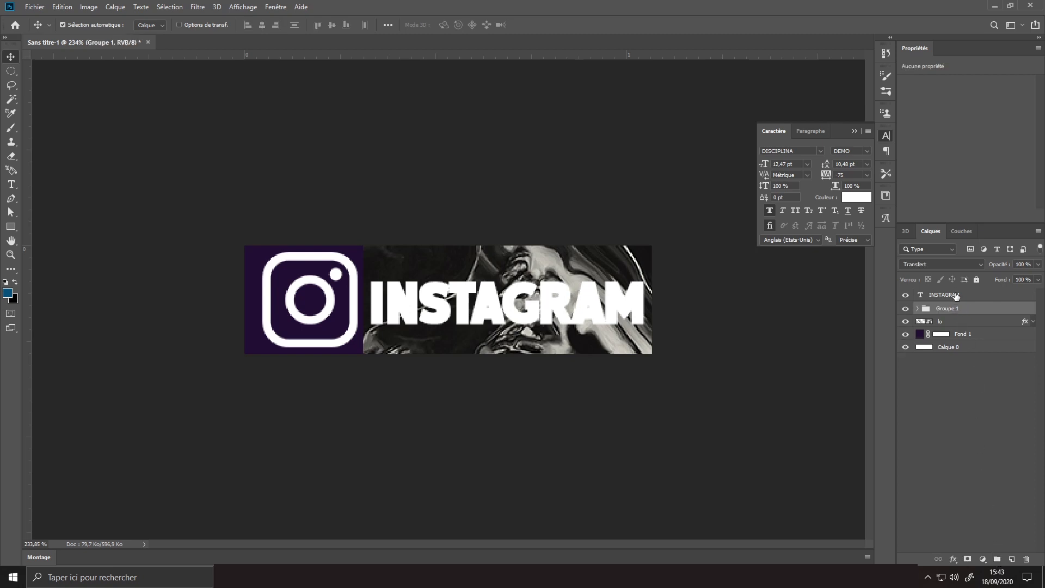
# - Set the blend mode of the image and rectangle group to Densité couleur -, and select the lo logo layer
pyautogui.click(949, 266)
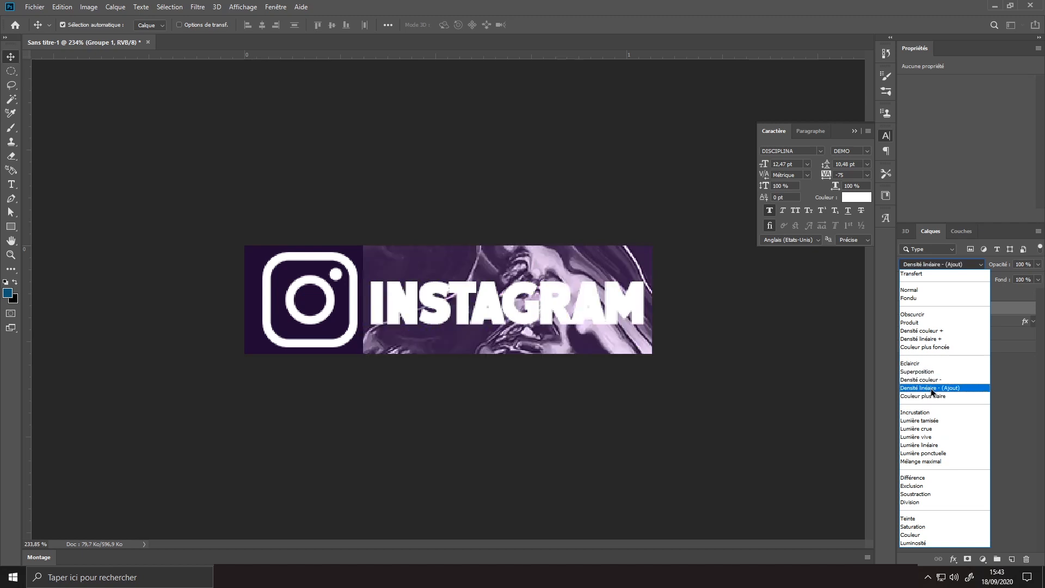
pyautogui.click(932, 381)
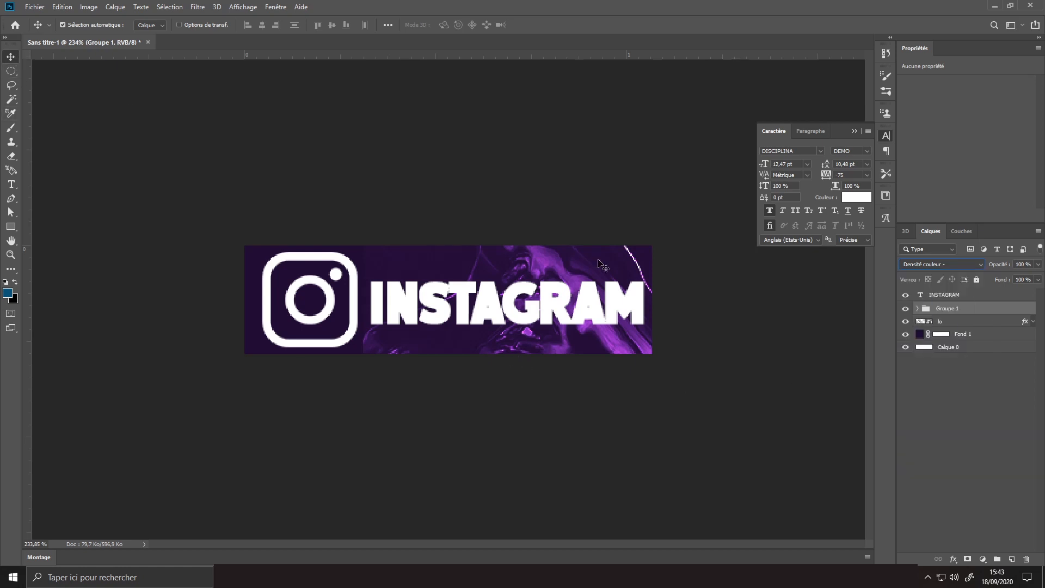
pyautogui.click(955, 323)
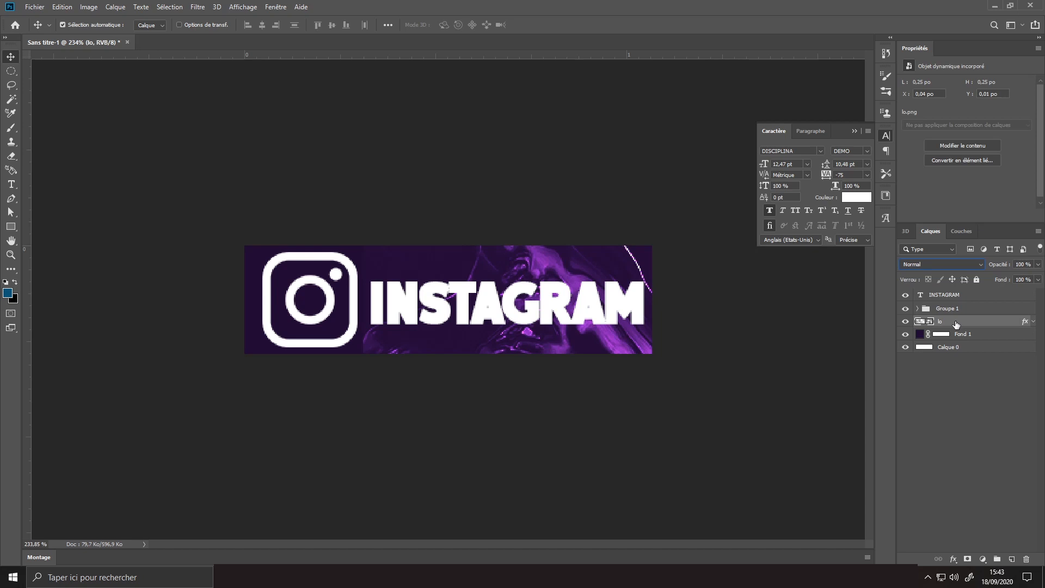